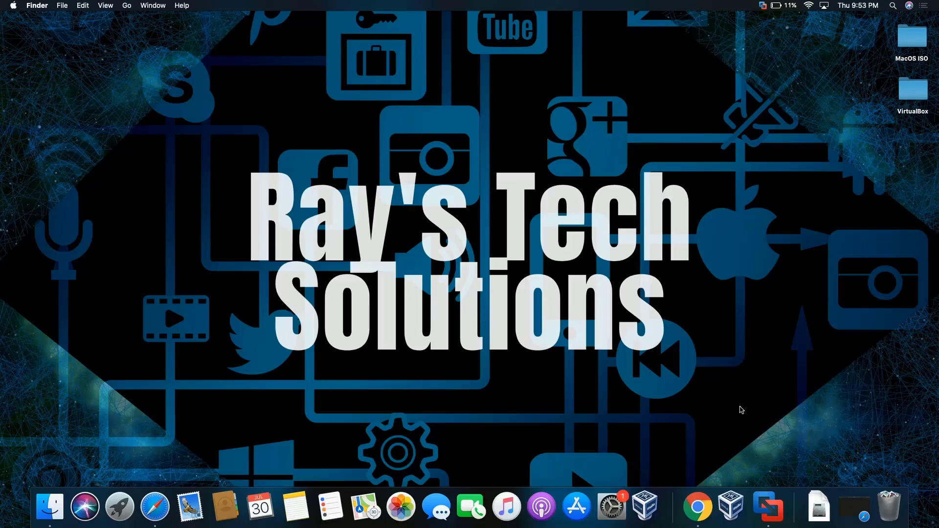
- Launch VMware Fusion from the Dock to show its virtual machine library
{"action": "left_click", "coordinate": [768, 504]}
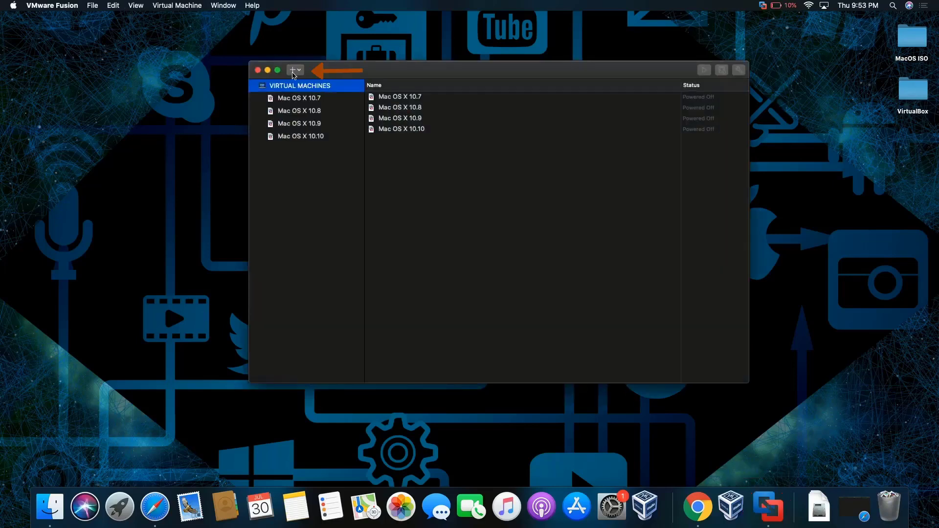
- Start a new virtual machine and open Finder's Applications folder showing Install macOS High Sierra
{"action": "left_click", "coordinate": [294, 70]}
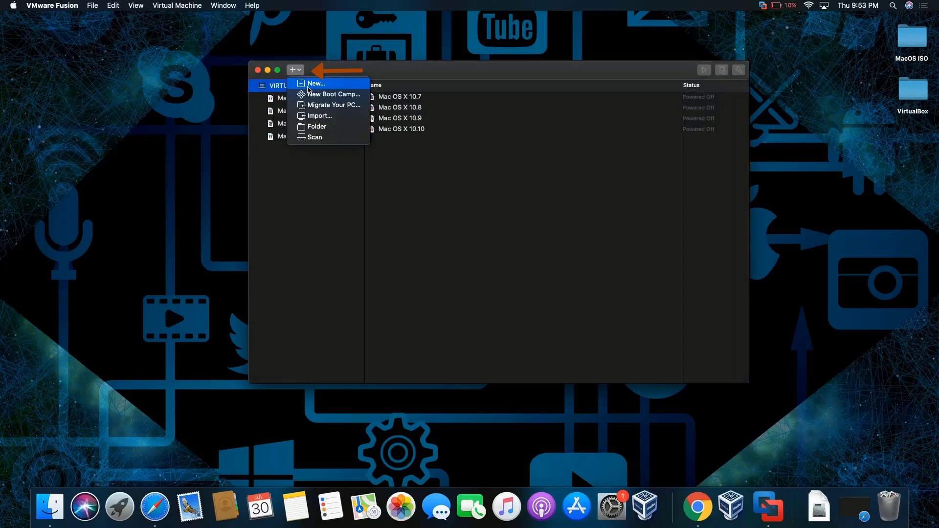
{"action": "left_click", "coordinate": [308, 85]}
{"action": "left_click", "coordinate": [145, 31]}
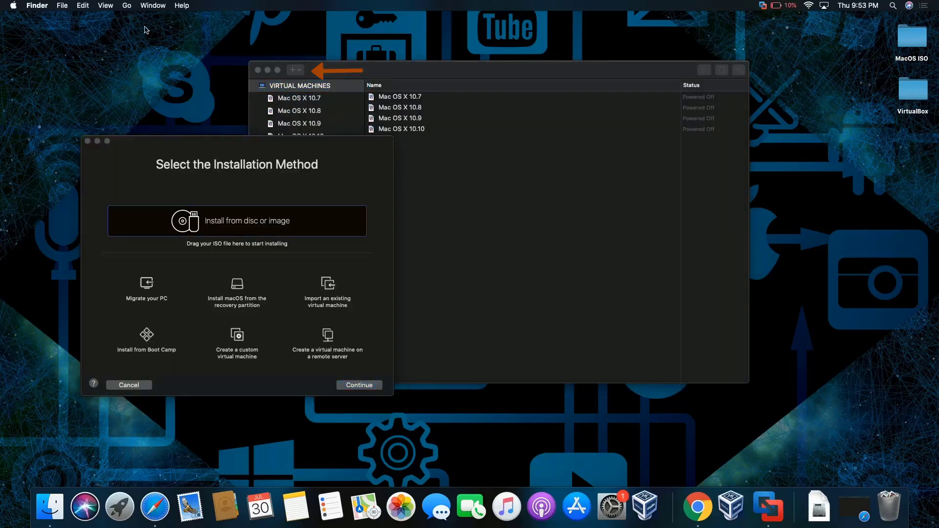
{"action": "left_click", "coordinate": [126, 5]}
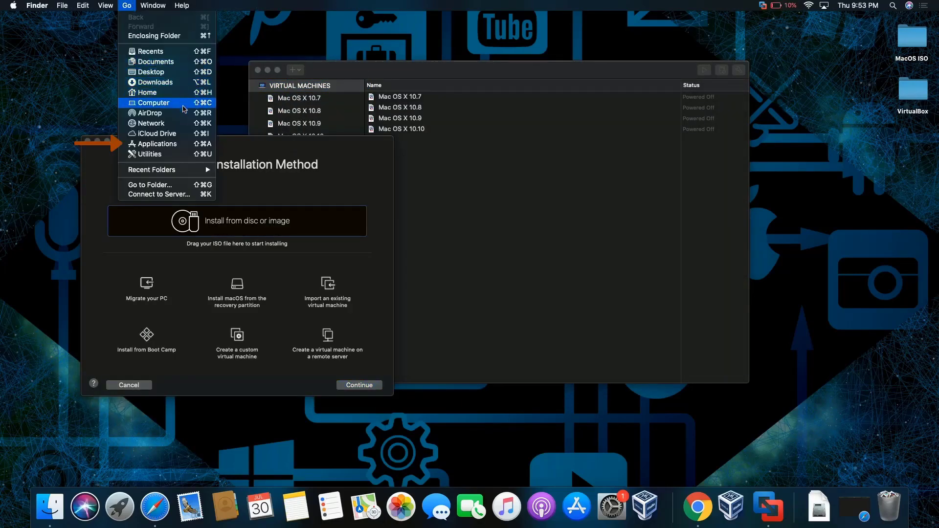
{"action": "left_click", "coordinate": [186, 143]}
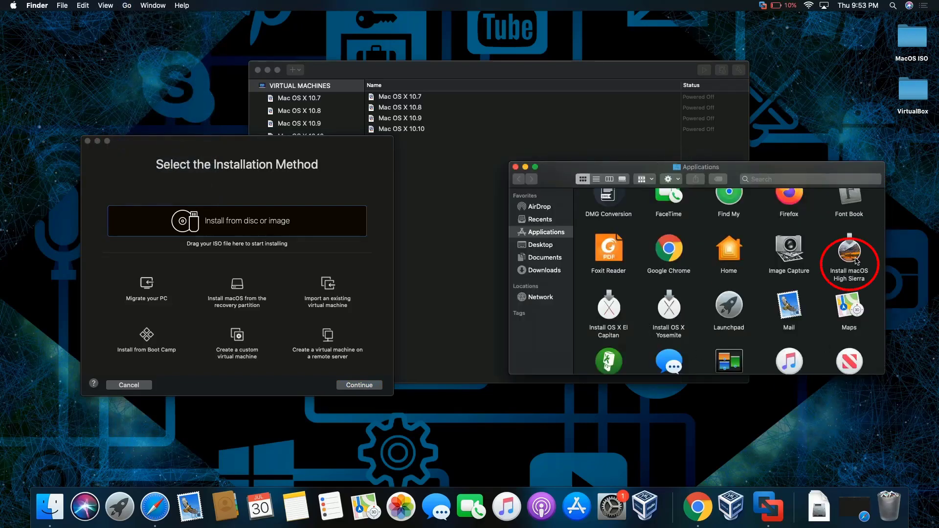
- Create the VM from the Install macOS High Sierra app and save it as macOS 10.13
{"action": "left_click_drag", "start_coordinate": [856, 261], "coordinate": [286, 236]}
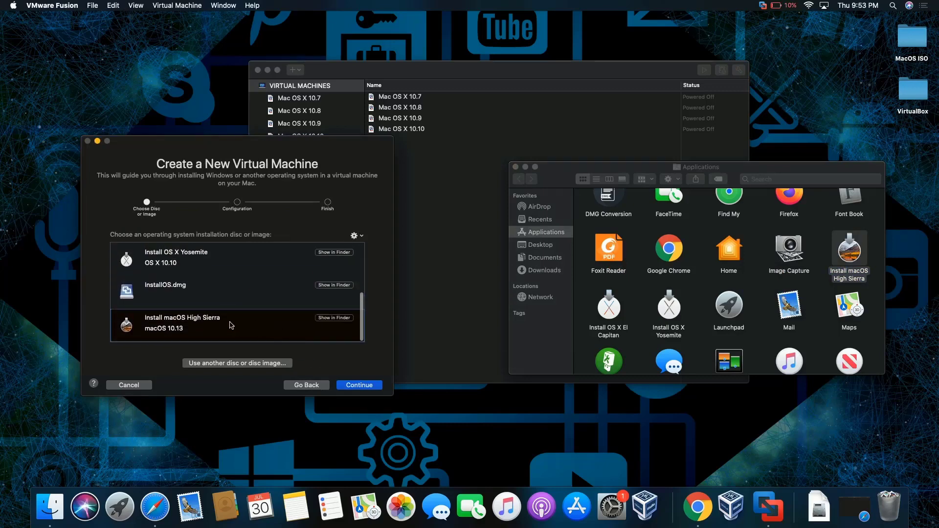
{"action": "left_click", "coordinate": [362, 385]}
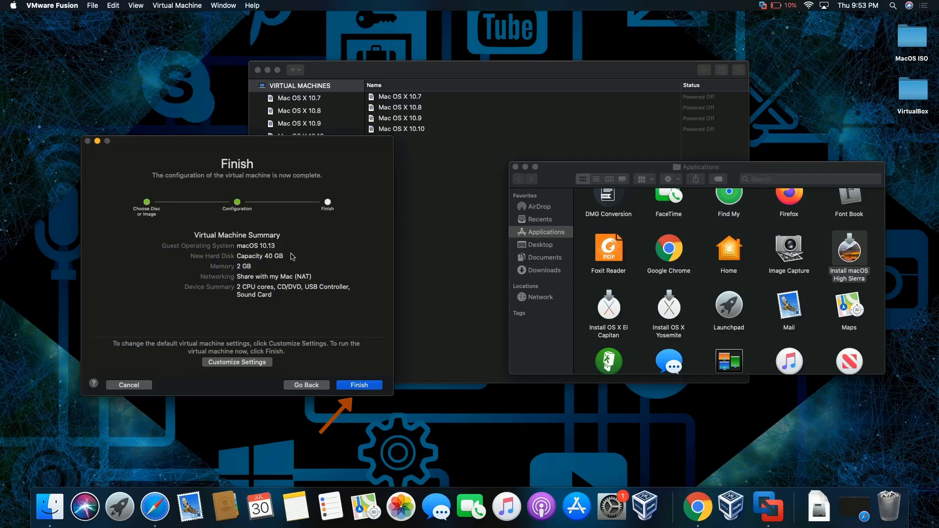
{"action": "left_click", "coordinate": [360, 386]}
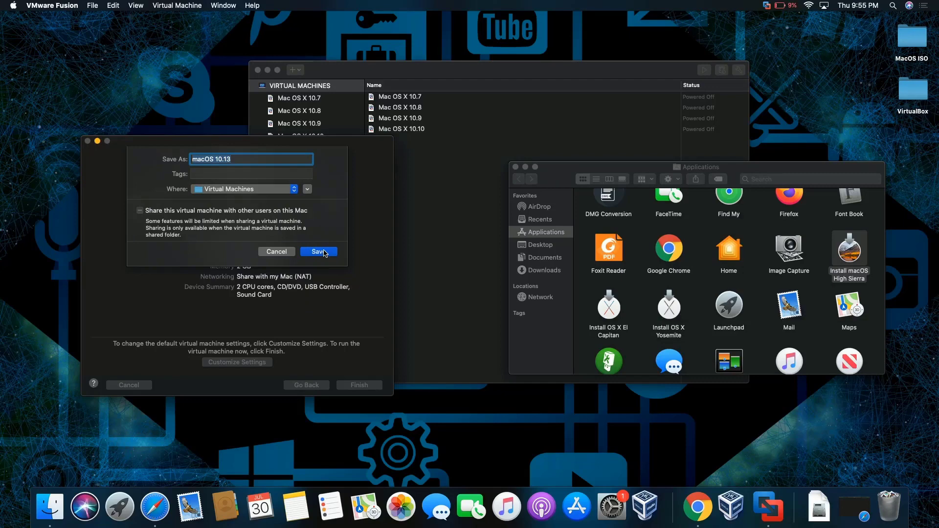
{"action": "left_click", "coordinate": [323, 252]}
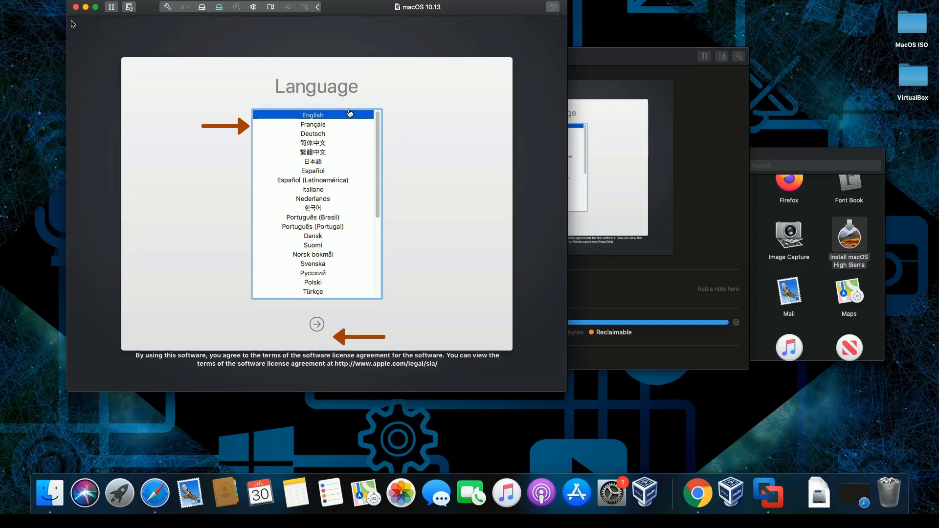
- Select English as the installer language and continue to macOS Utilities
{"action": "left_click", "coordinate": [349, 113]}
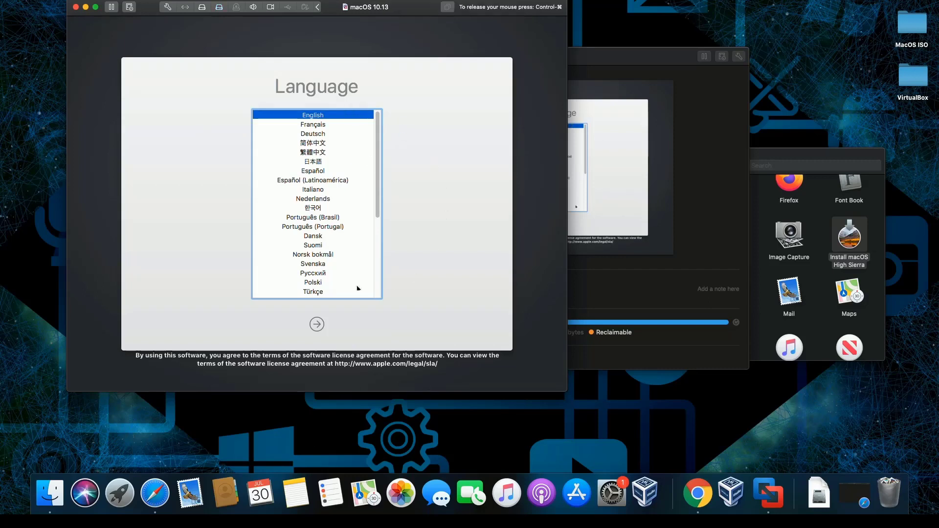
{"action": "left_click", "coordinate": [321, 326]}
{"action": "key", "text": "Return"}
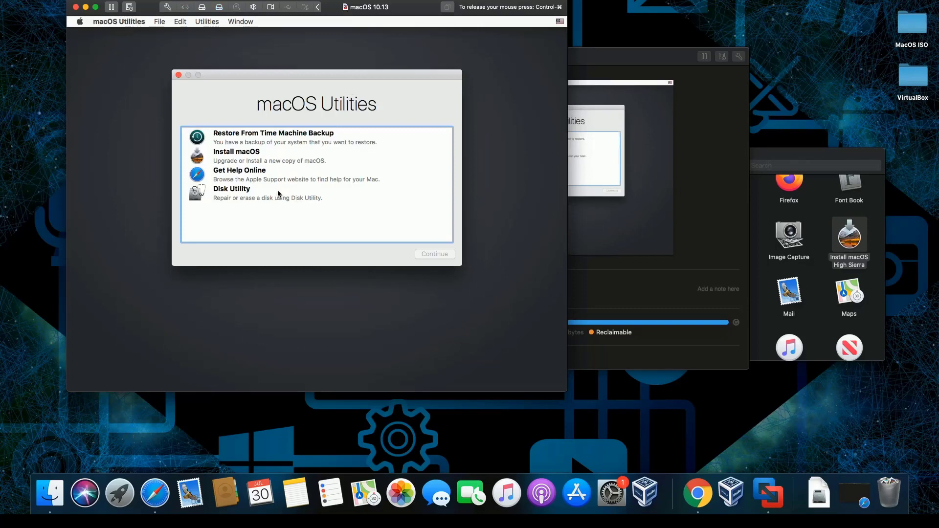
- Check the disk in Disk Utility, close it, then launch Install macOS
{"action": "left_click", "coordinate": [278, 194]}
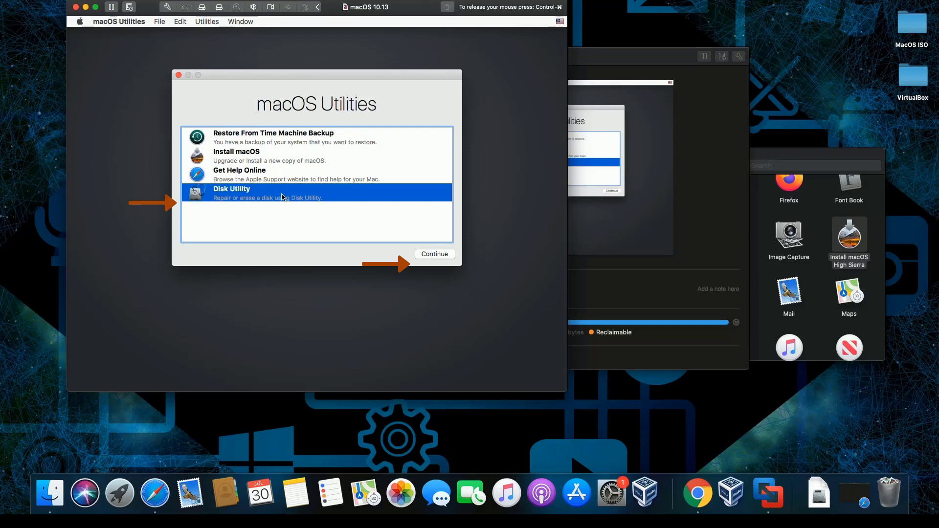
{"action": "left_click", "coordinate": [434, 254]}
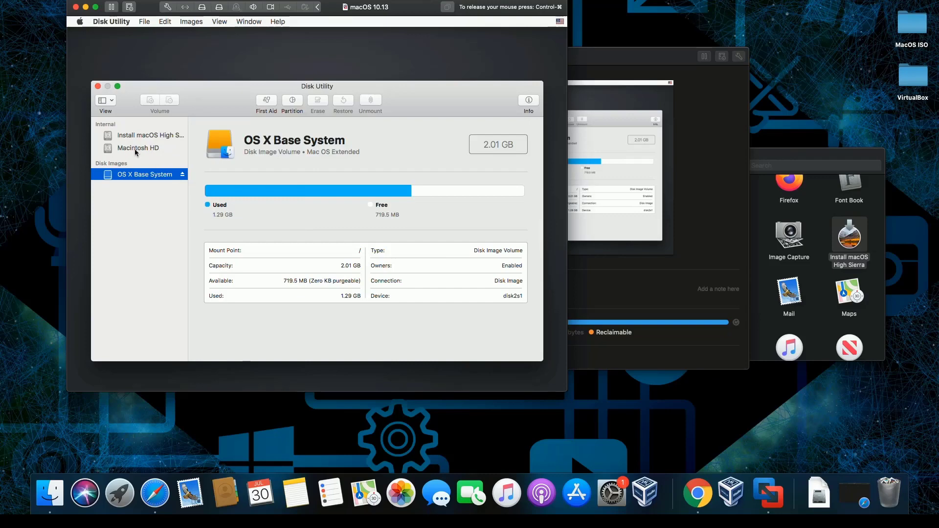
{"action": "left_click", "coordinate": [97, 86]}
{"action": "left_click", "coordinate": [248, 160]}
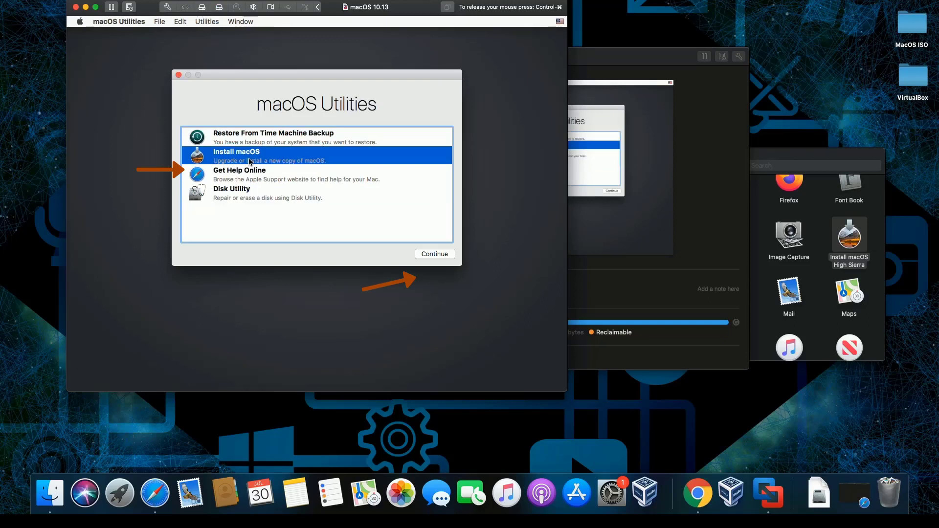
{"action": "left_click", "coordinate": [443, 256]}
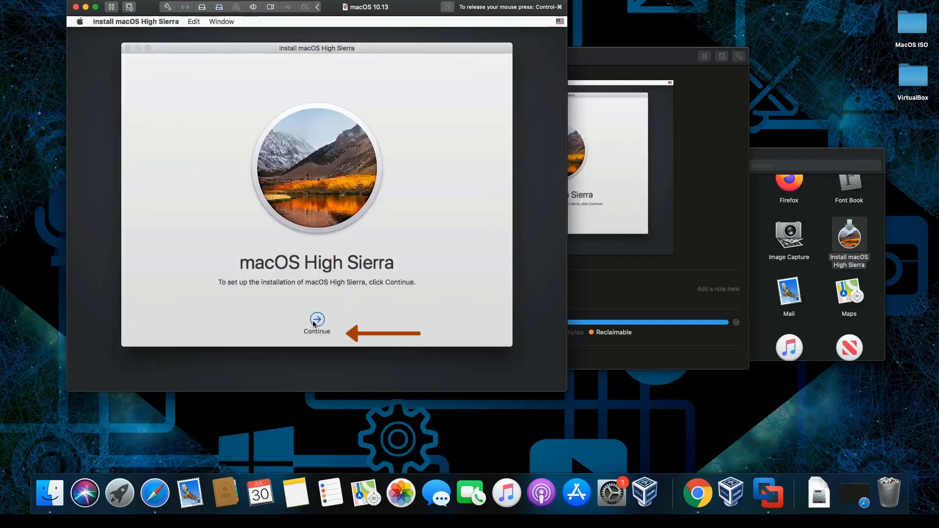
- Agree to the licence and install High Sierra onto Macintosh HD
{"action": "left_click", "coordinate": [316, 321]}
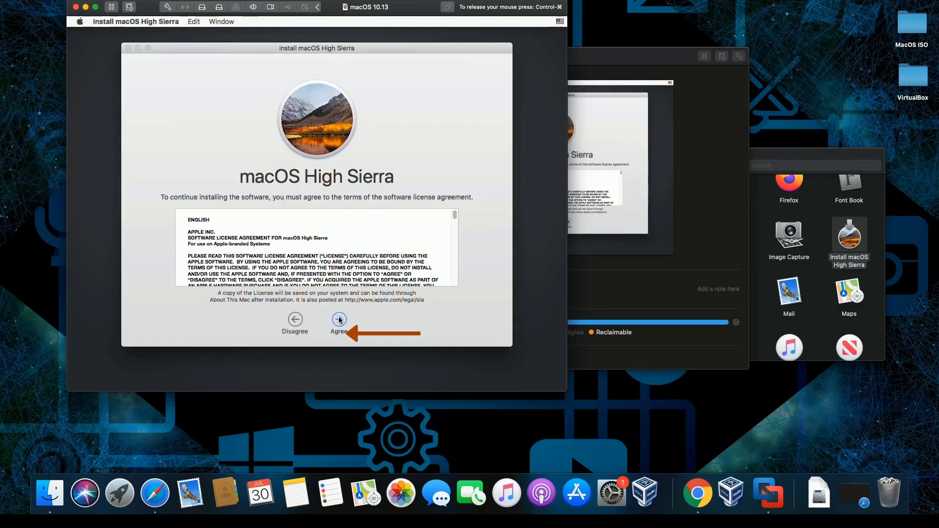
{"action": "left_click", "coordinate": [339, 320]}
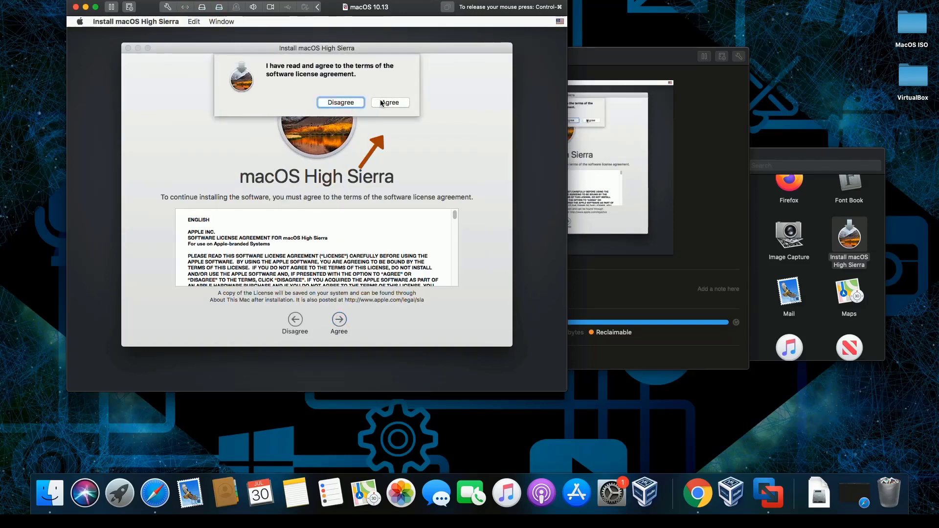
{"action": "left_click", "coordinate": [381, 103]}
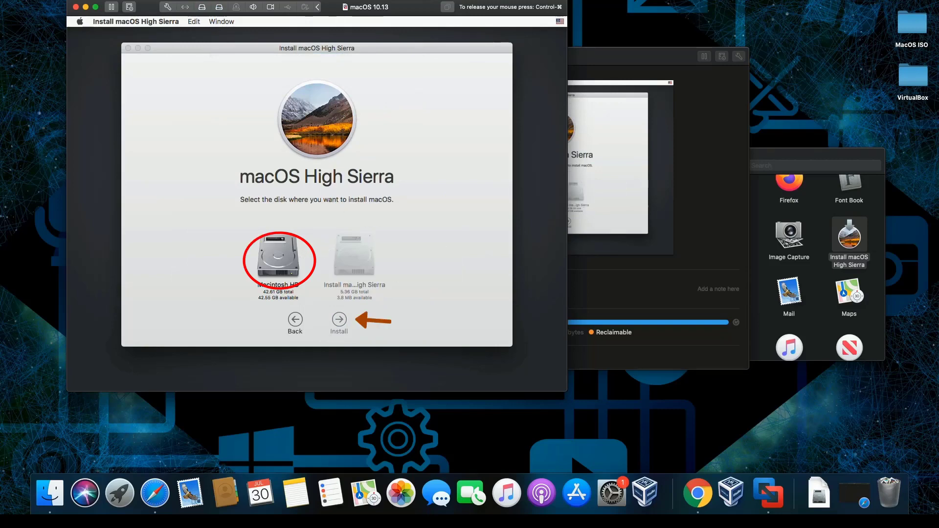
{"action": "left_click", "coordinate": [280, 255]}
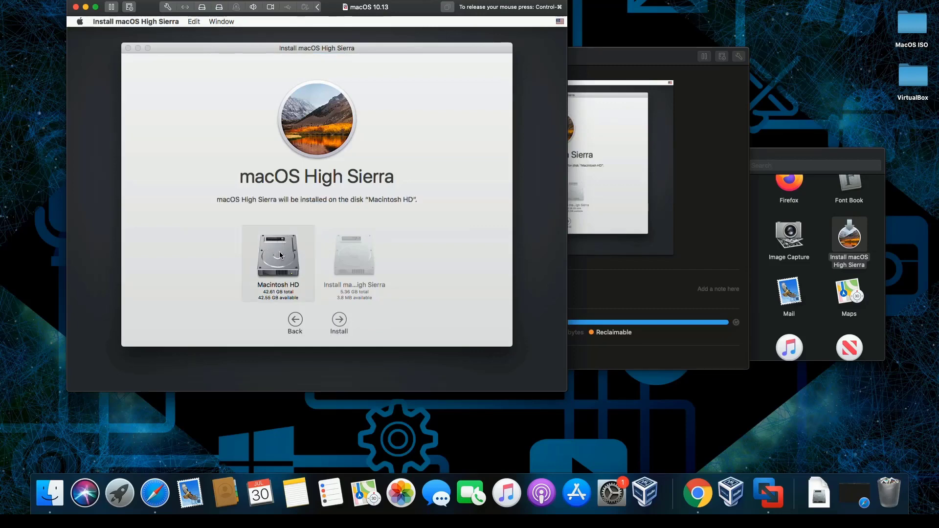
{"action": "left_click", "coordinate": [340, 320]}
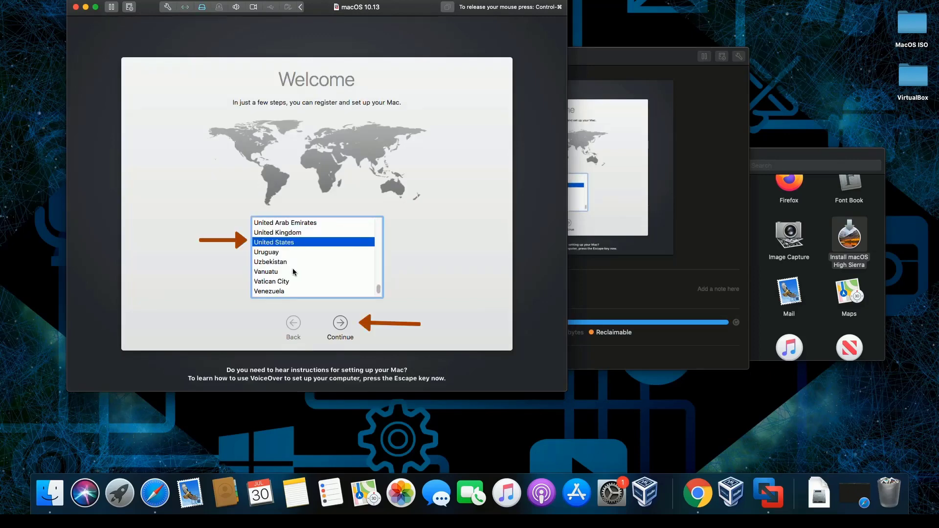
- Confirm United States, the U.S. keyboard and privacy notice, and skip transferring information
{"action": "left_click", "coordinate": [343, 321]}
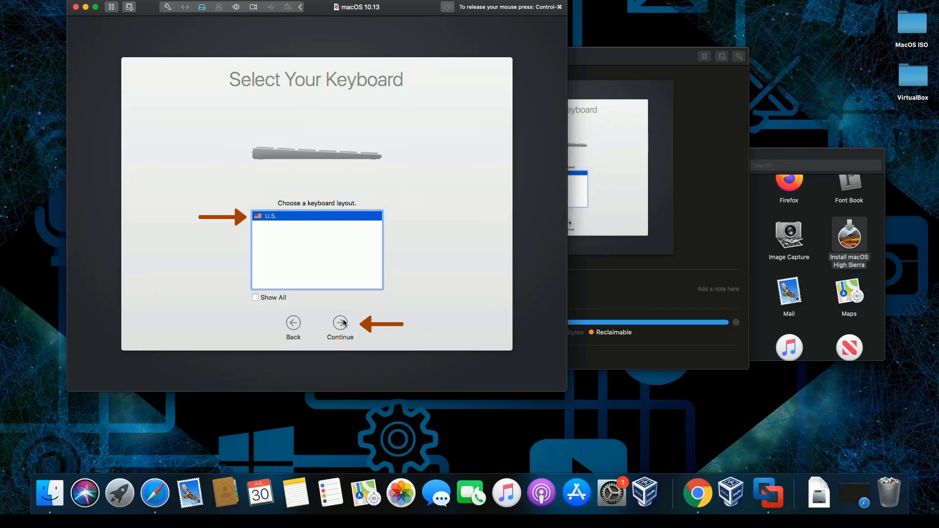
{"action": "left_click", "coordinate": [344, 321]}
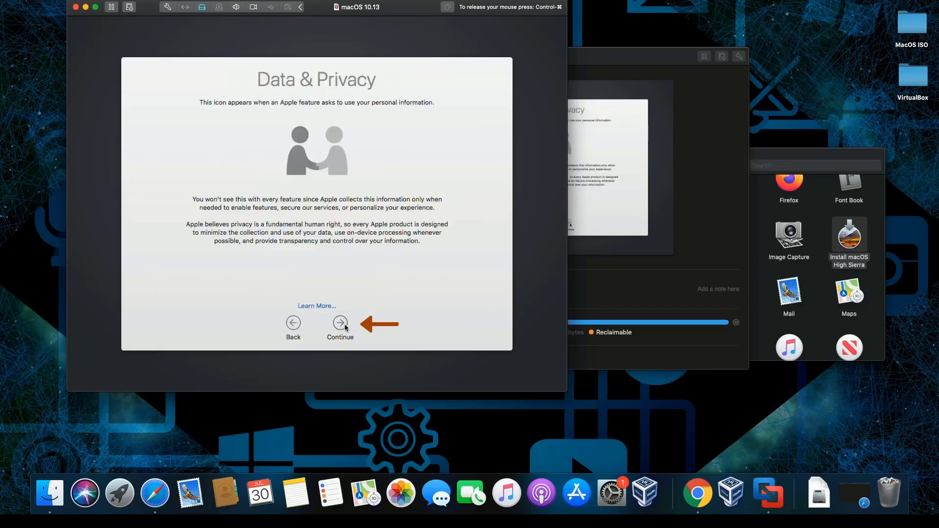
{"action": "left_click", "coordinate": [344, 324]}
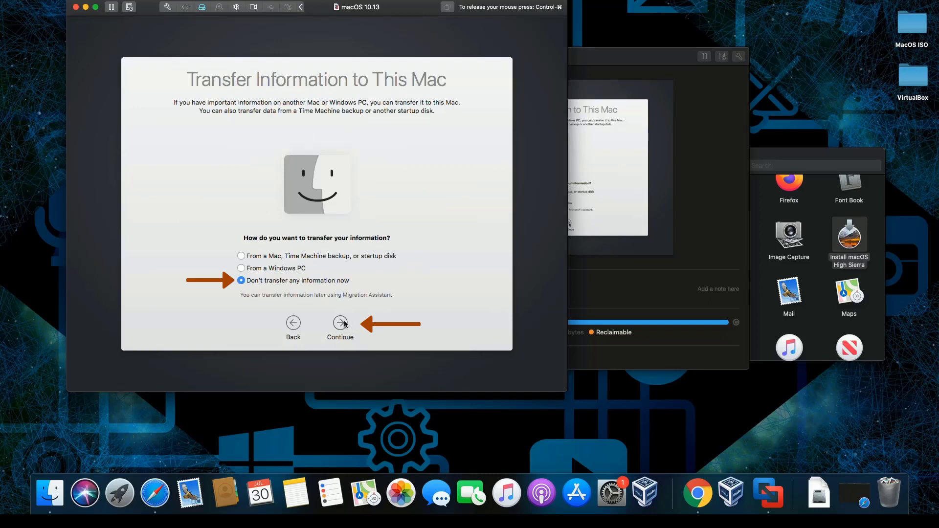
{"action": "left_click", "coordinate": [339, 326]}
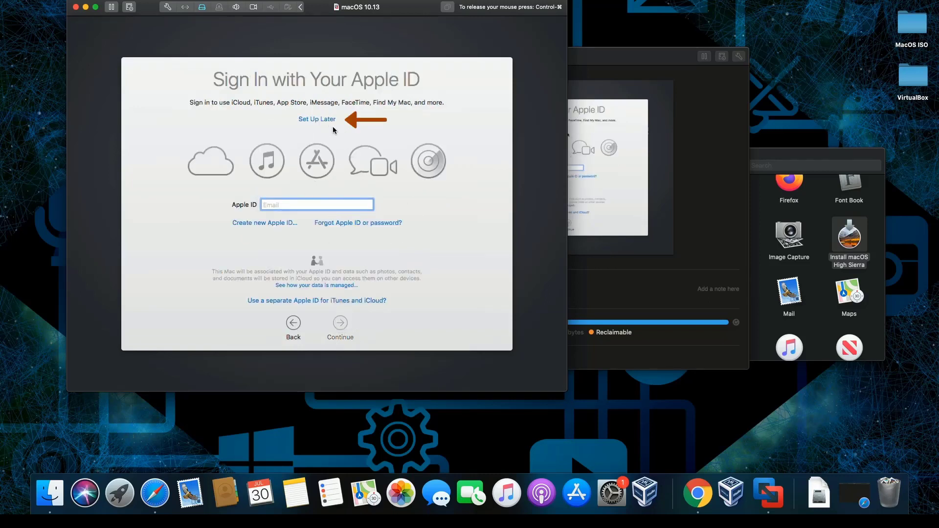
- Skip Apple ID sign-in and agree to the macOS terms and conditions
{"action": "left_click", "coordinate": [318, 120]}
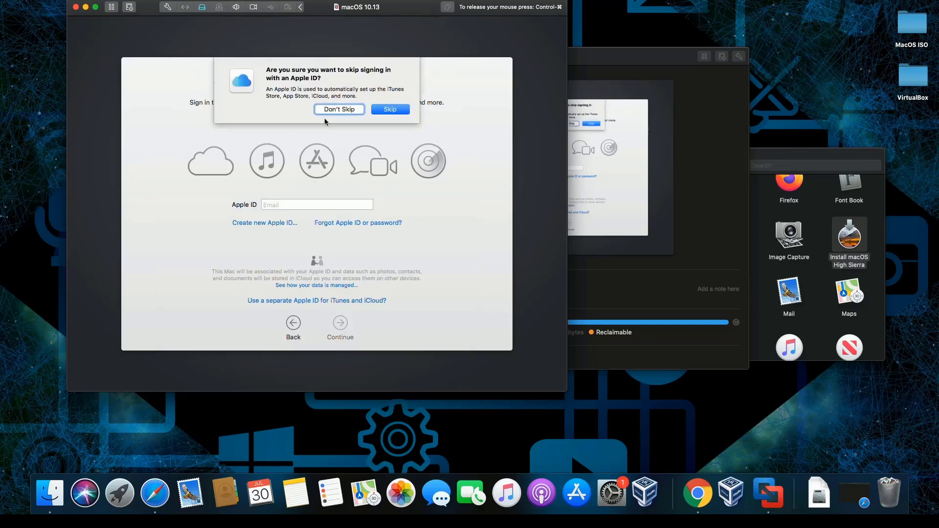
{"action": "left_click", "coordinate": [382, 112]}
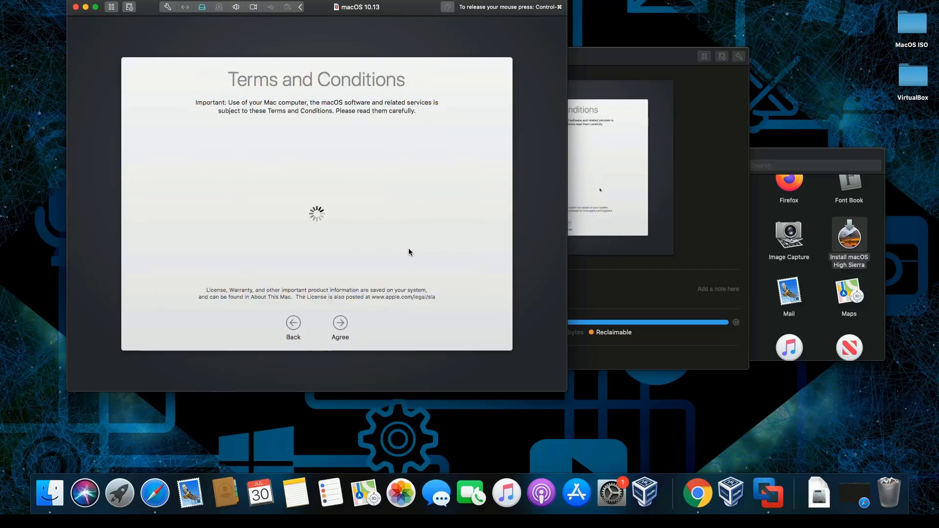
{"action": "left_click", "coordinate": [341, 321]}
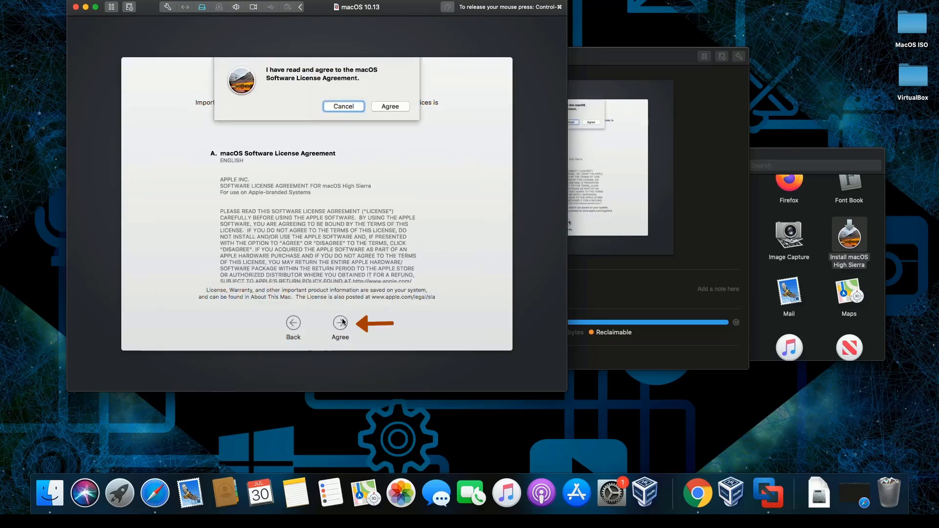
{"action": "left_click", "coordinate": [387, 105]}
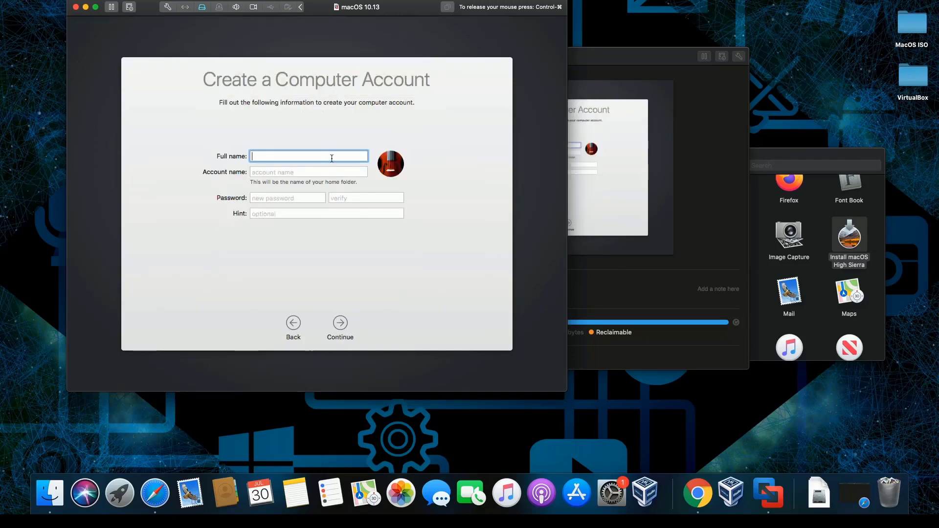
- Enter the user's full name, accept the account name, and set and verify a password
{"action": "type", "text": "Ray"}
{"action": "key", "text": "Tab"}
{"action": "left_click", "coordinate": [285, 197]}
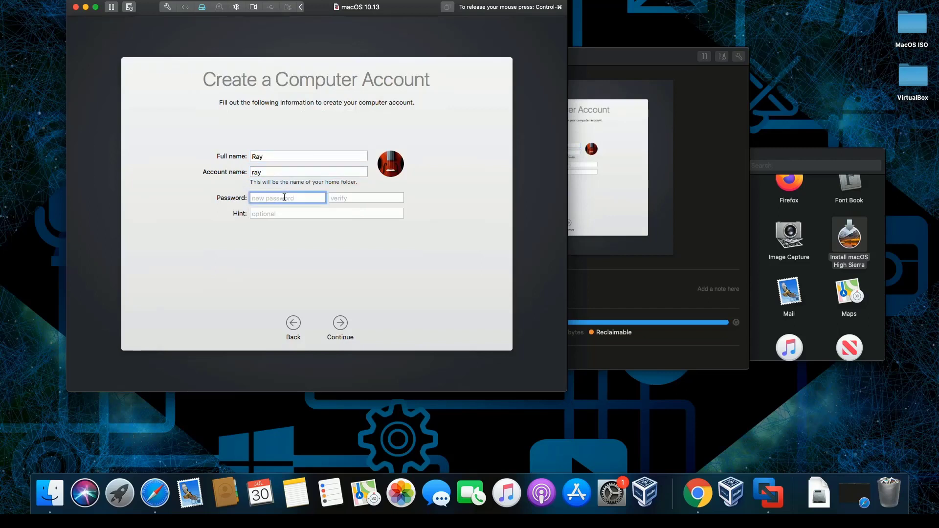
{"action": "type", "text": "123"}
{"action": "left_click", "coordinate": [346, 193]}
{"action": "type", "text": "123"}
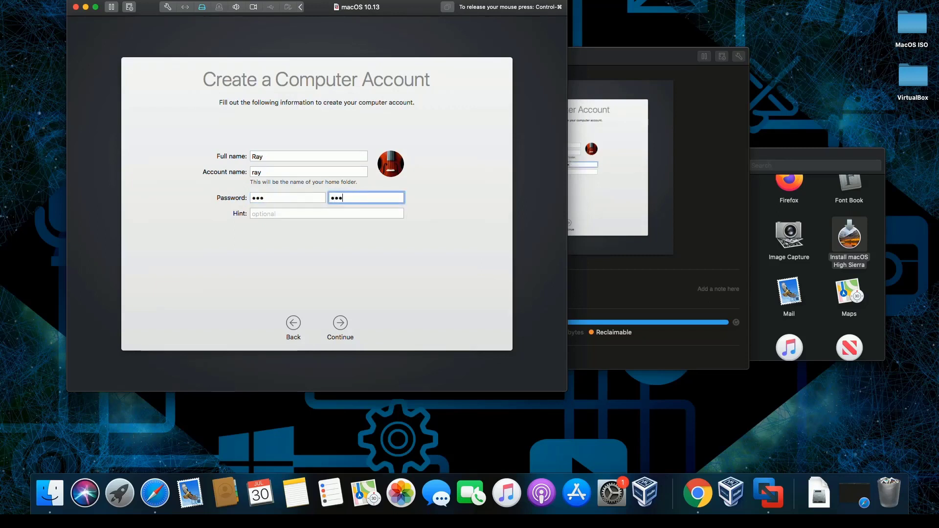
{"action": "left_click", "coordinate": [341, 323]}
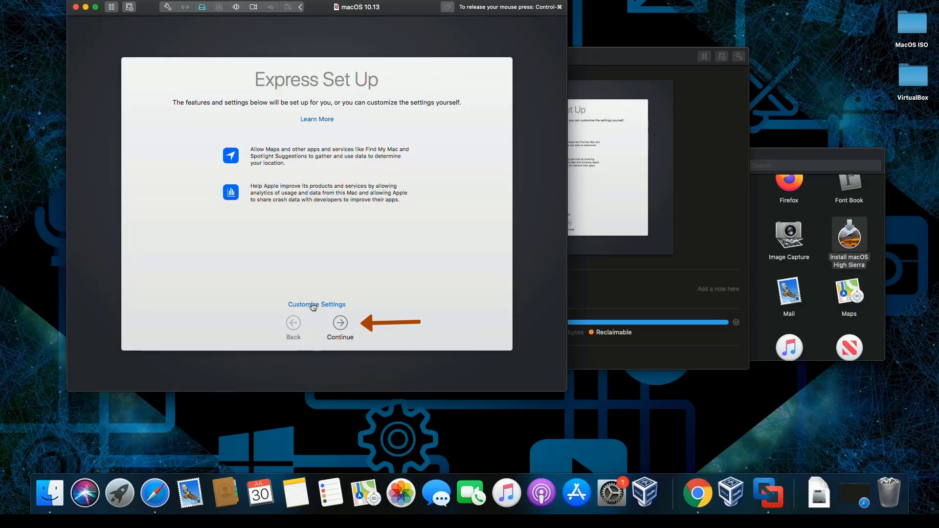
- Accept the Express Set Up settings to finish setup
{"action": "left_click", "coordinate": [342, 324]}
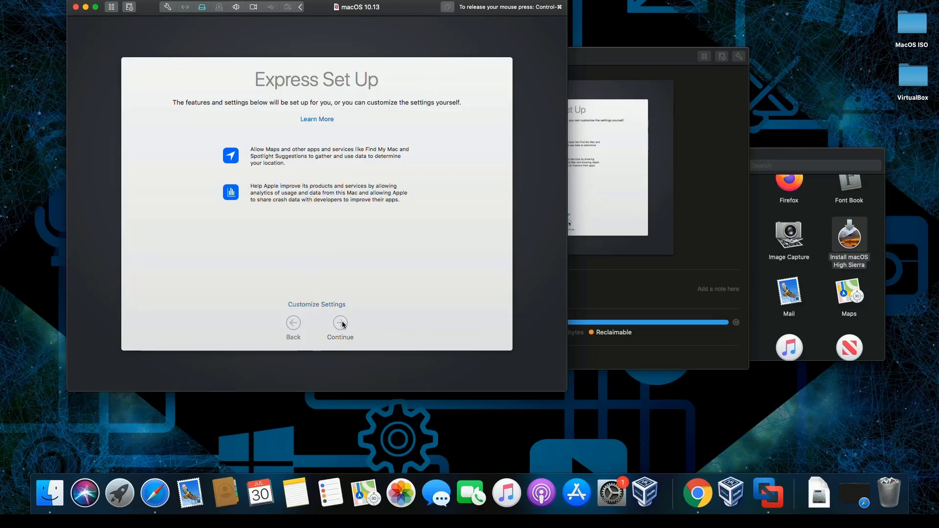